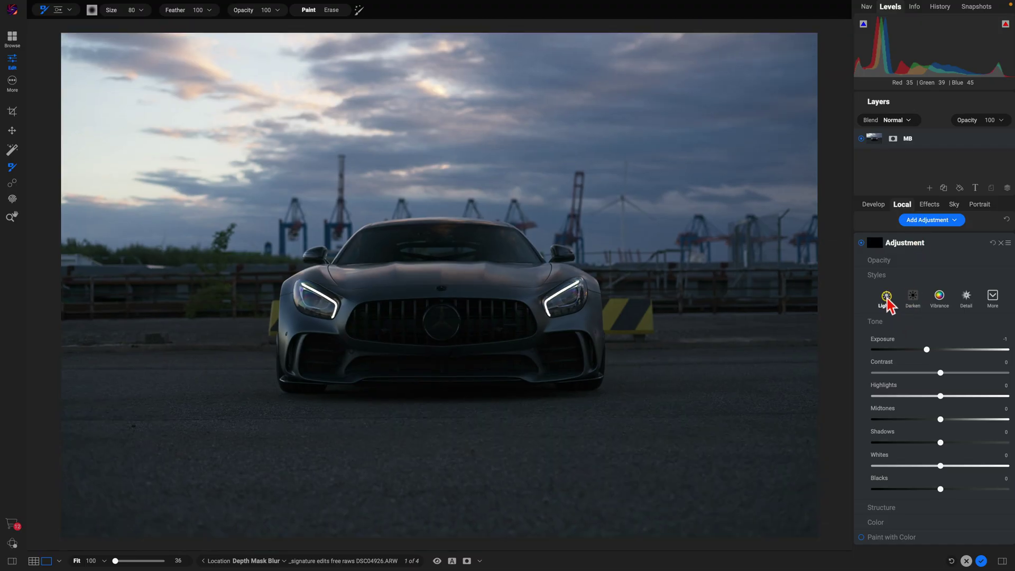
Apply the Lighten style to the adjustment, with Midtones 16 and Contrast 11.
{"action": "left_click", "coordinate": [887, 295]}
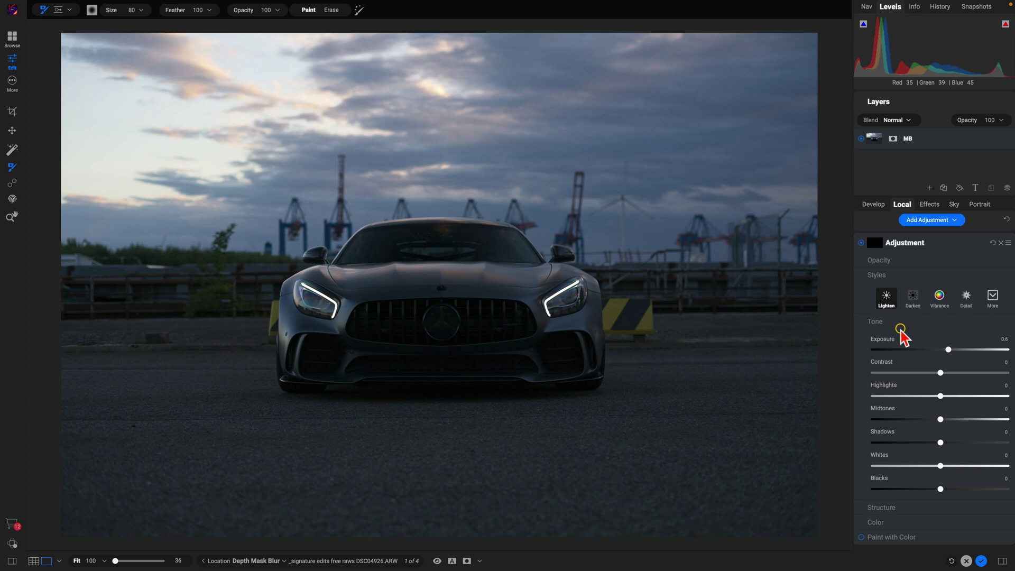
{"action": "left_click_drag", "start_coordinate": [931, 411], "coordinate": [952, 420]}
{"action": "left_click_drag", "start_coordinate": [942, 376], "coordinate": [947, 376]}
Move the masking properties off the car, mask the Lighten by scene depth, and preview it in grayscale.
{"action": "left_click_drag", "start_coordinate": [497, 338], "coordinate": [779, 186]}
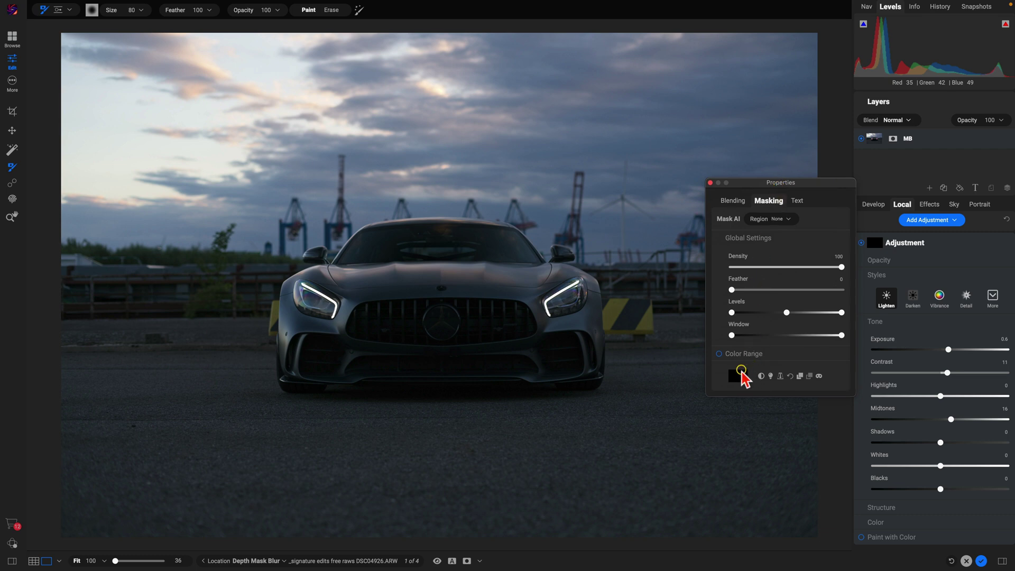
{"action": "left_click", "coordinate": [774, 367]}
{"action": "left_click", "coordinate": [780, 376]}
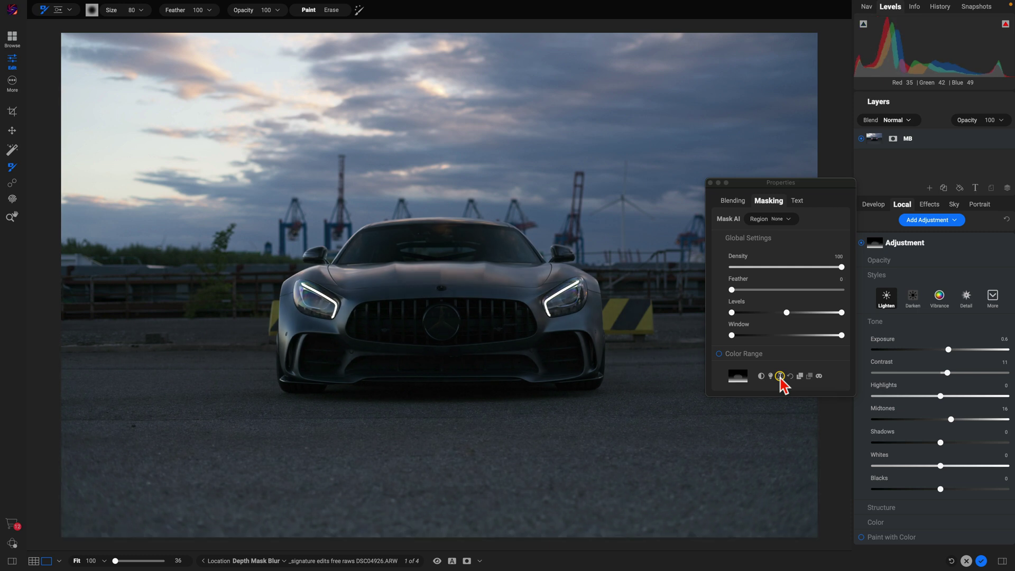
{"action": "left_click", "coordinate": [819, 376]}
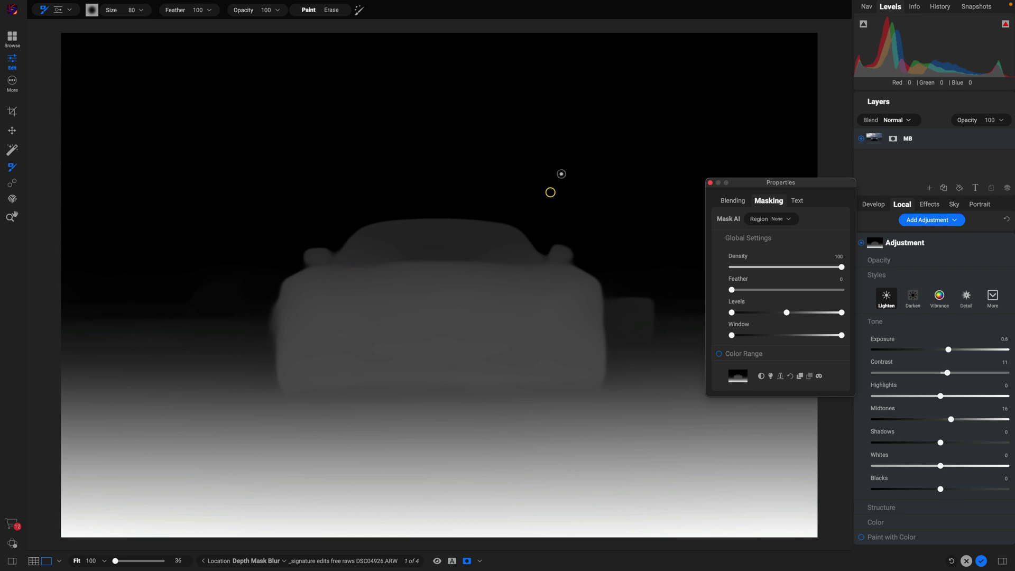
Hide the mask and toggle the Lighten adjustment off and on twice to compare the foreground.
{"action": "left_click", "coordinate": [817, 377]}
{"action": "left_click", "coordinate": [860, 242]}
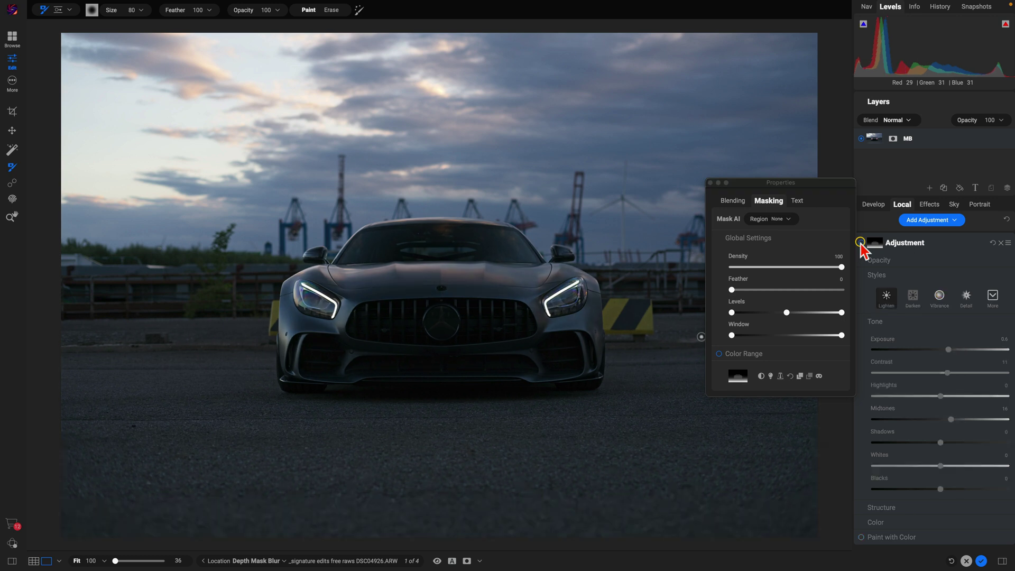
{"action": "left_click", "coordinate": [860, 242]}
{"action": "left_click", "coordinate": [860, 242]}
{"action": "left_click", "coordinate": [860, 242]}
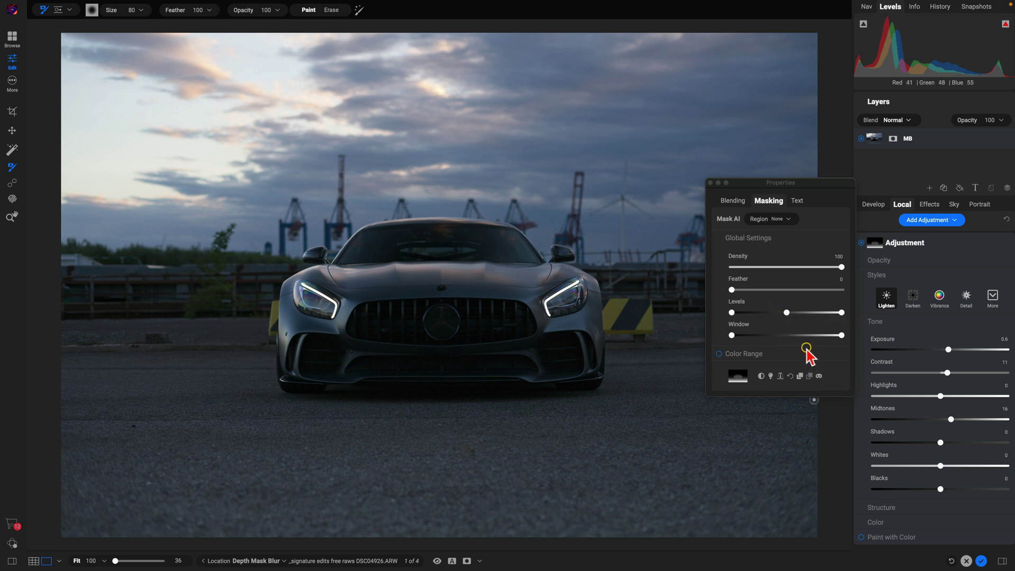
Preview the depth mask and shift its Levels midpoint left, then back slightly toward the foreground.
{"action": "left_click", "coordinate": [820, 376]}
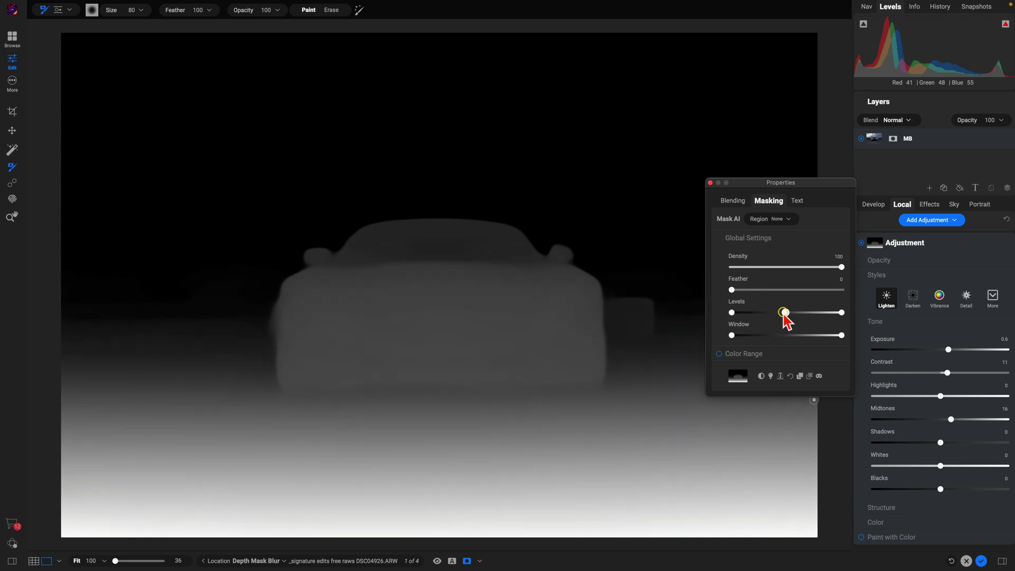
{"action": "left_click_drag", "start_coordinate": [785, 313], "coordinate": [763, 313]}
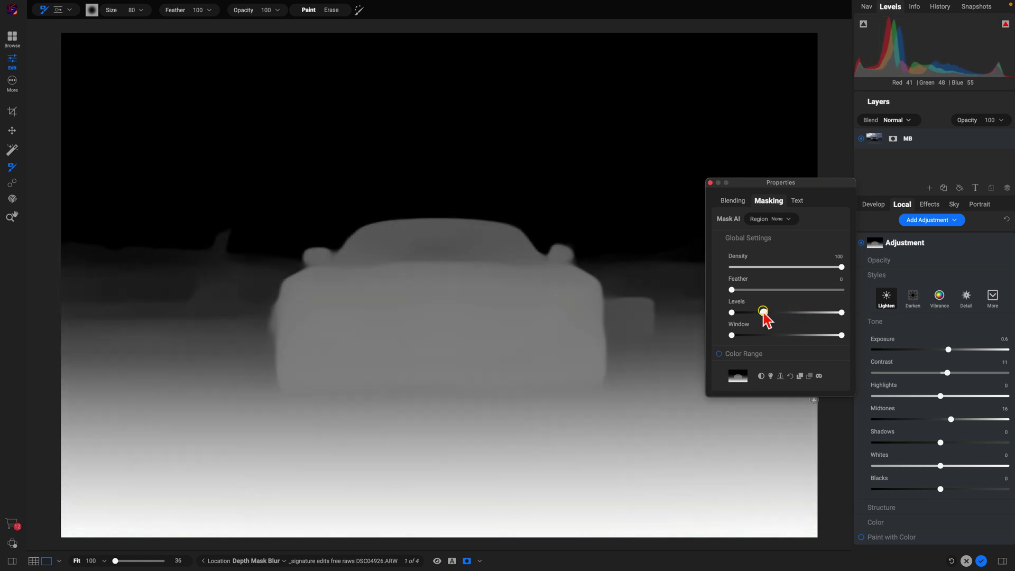
{"action": "left_click_drag", "start_coordinate": [763, 313], "coordinate": [755, 313]}
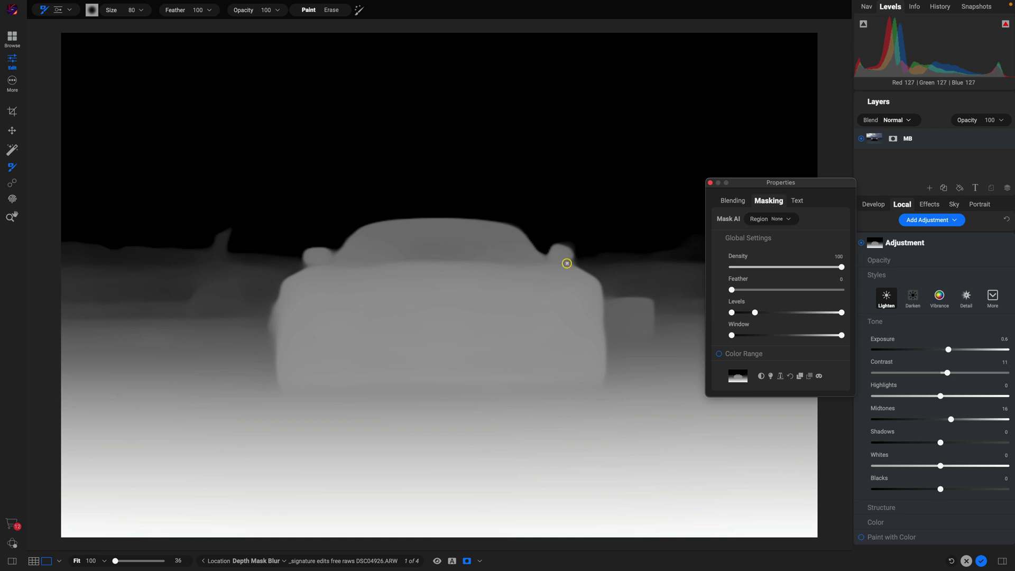
{"action": "mouse_move", "coordinate": [756, 314]}
{"action": "left_mouse_down"}
{"action": "mouse_move", "coordinate": [805, 315]}
{"action": "mouse_move", "coordinate": [761, 316]}
{"action": "left_mouse_up"}
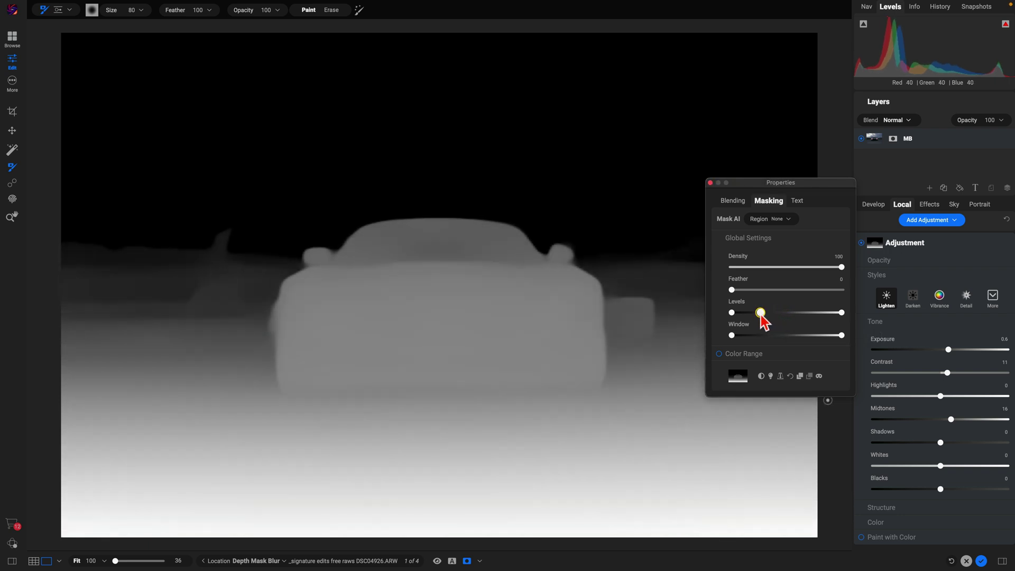
Return to the colour photo and toggle the adjustment off and on to compare.
{"action": "left_click", "coordinate": [818, 377]}
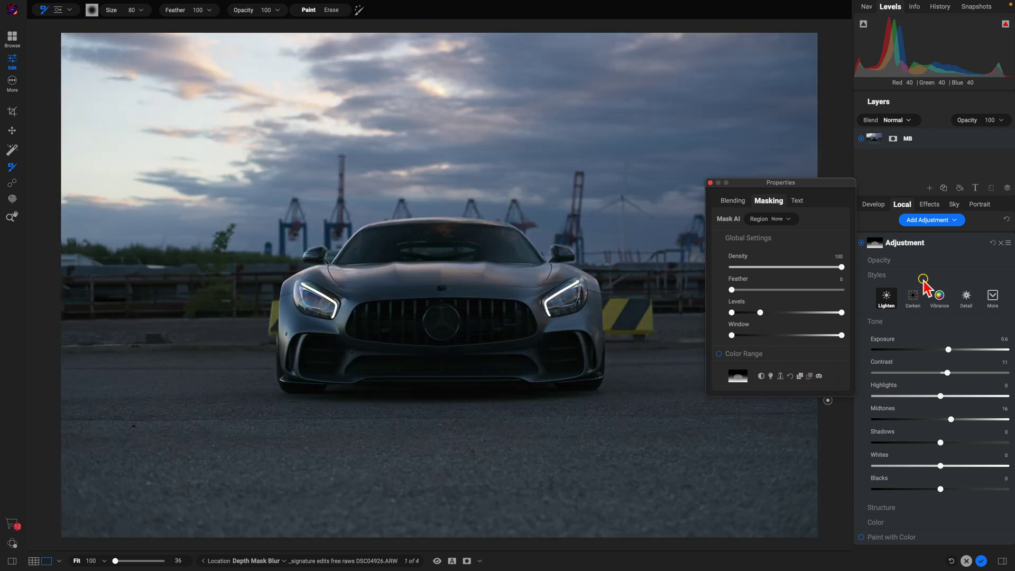
{"action": "left_click", "coordinate": [861, 243]}
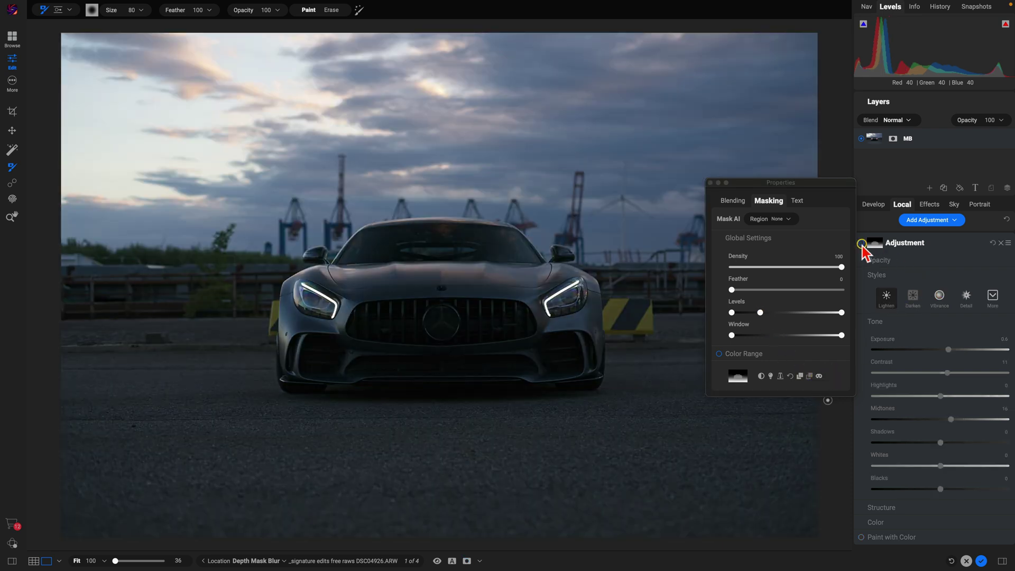
{"action": "left_click", "coordinate": [861, 243]}
{"action": "left_click", "coordinate": [861, 243]}
{"action": "left_click", "coordinate": [862, 243]}
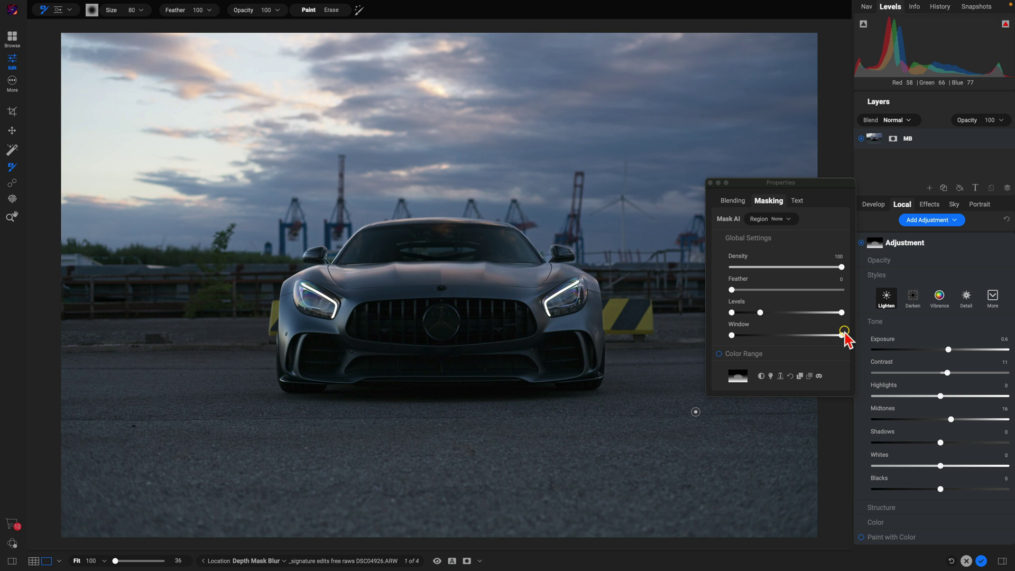
Compare the brightening once more, then delete that adjustment.
{"action": "left_click", "coordinate": [861, 242]}
{"action": "left_click", "coordinate": [861, 242]}
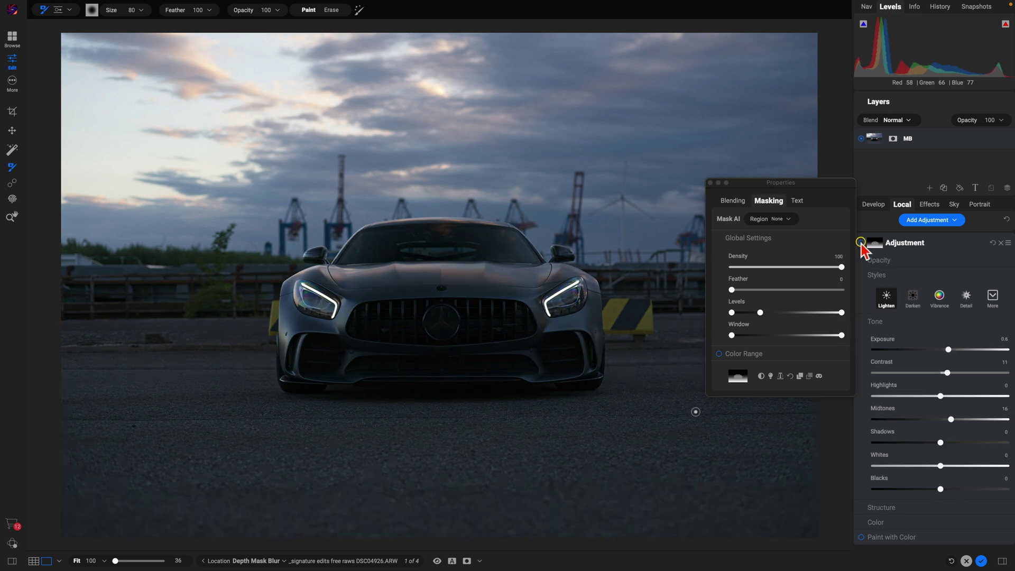
{"action": "left_click", "coordinate": [1001, 245]}
Add a new local adjustment masked by scene depth and preview its grayscale mask.
{"action": "left_click", "coordinate": [930, 220]}
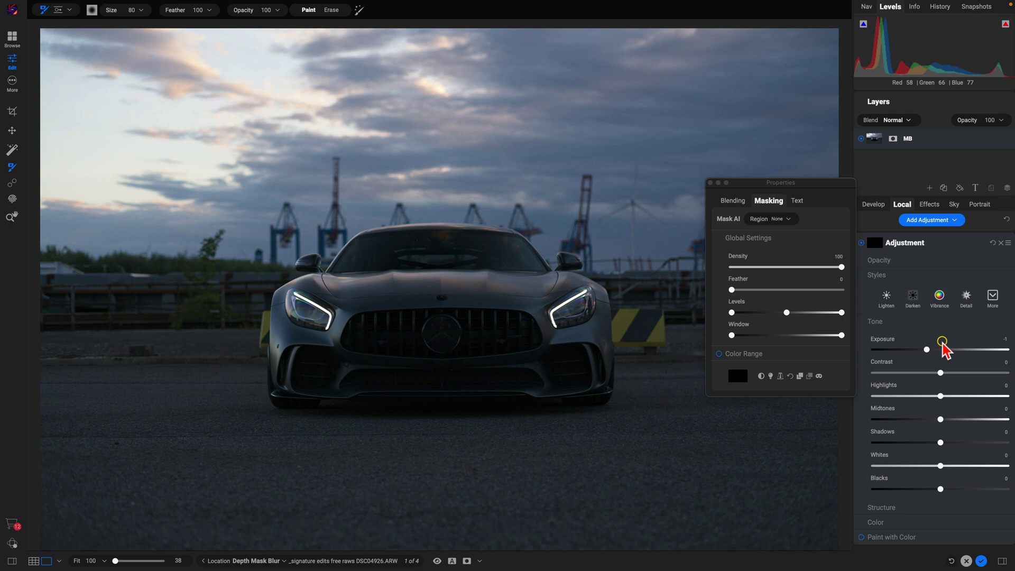
{"action": "left_click", "coordinate": [780, 376]}
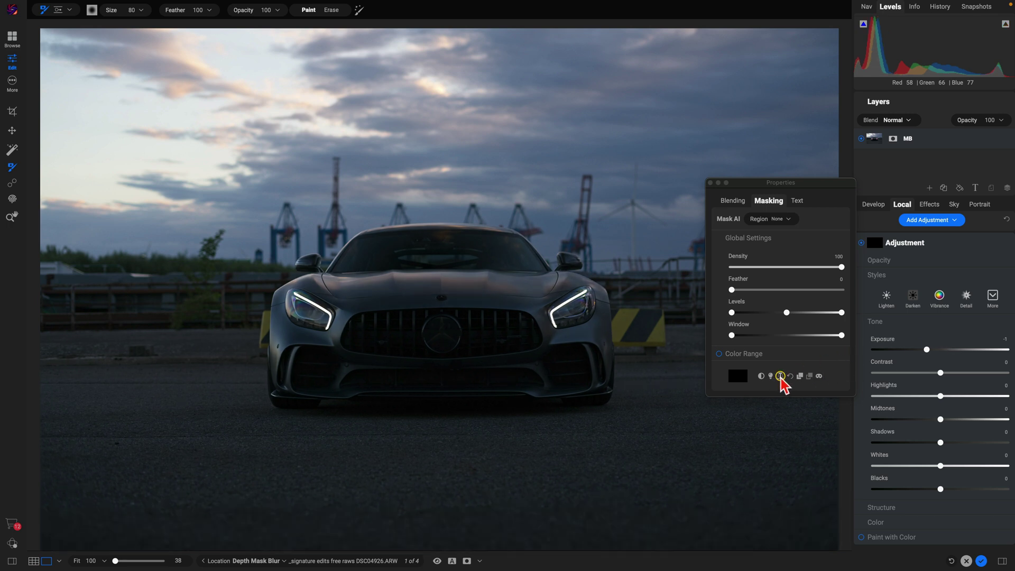
{"action": "left_click", "coordinate": [820, 376]}
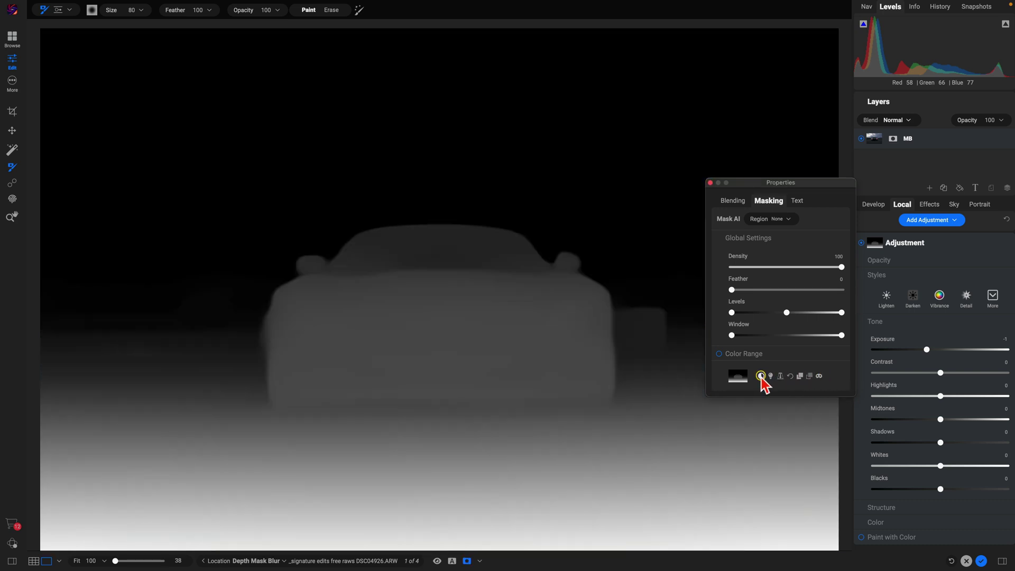
Invert the new depth mask and drag its Levels midpoint far left to reach further forward.
{"action": "left_click", "coordinate": [761, 376]}
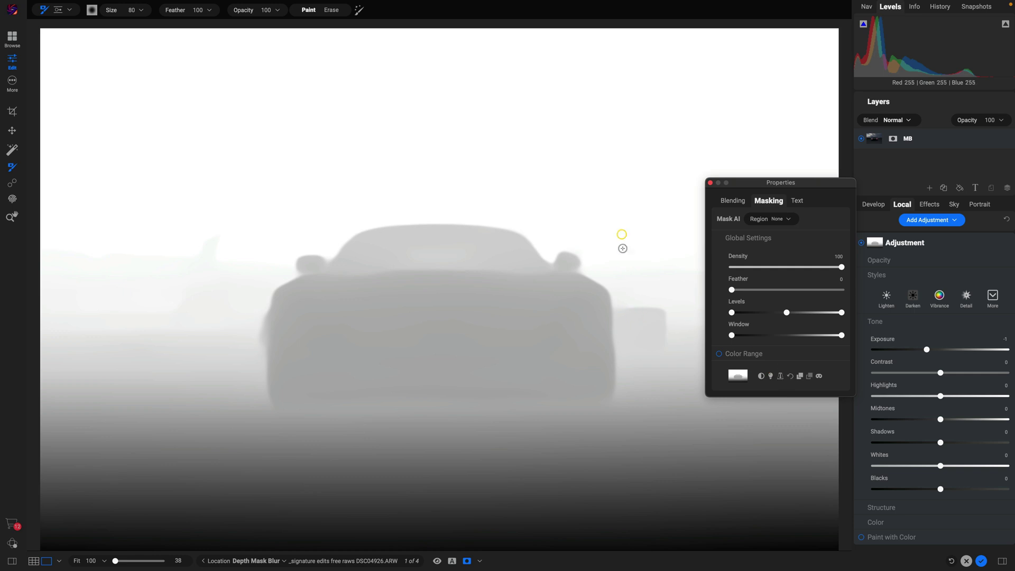
{"action": "left_click", "coordinate": [821, 376]}
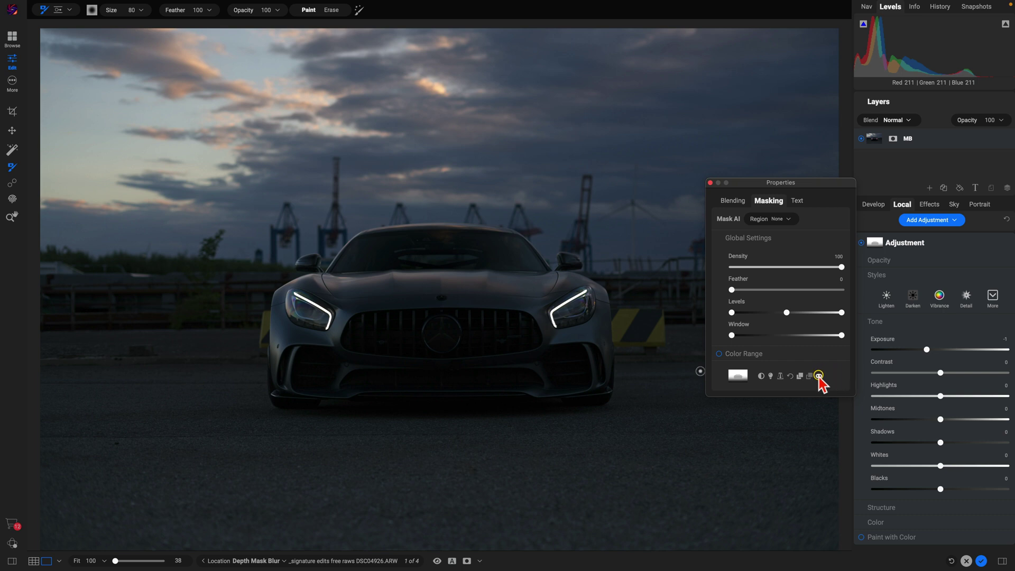
{"action": "left_click", "coordinate": [820, 376]}
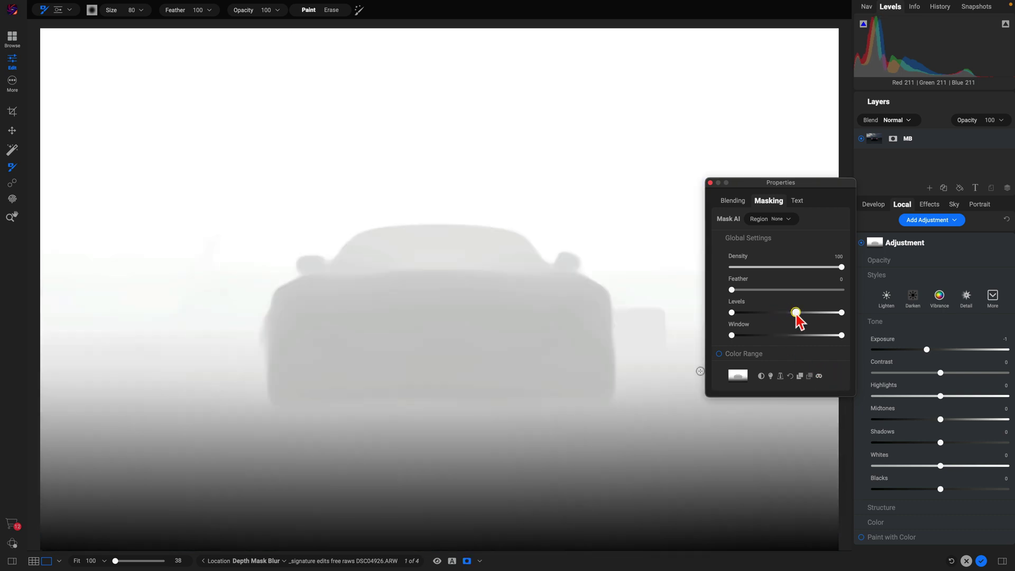
{"action": "left_click_drag", "start_coordinate": [796, 314], "coordinate": [742, 312]}
{"action": "left_click", "coordinate": [819, 376]}
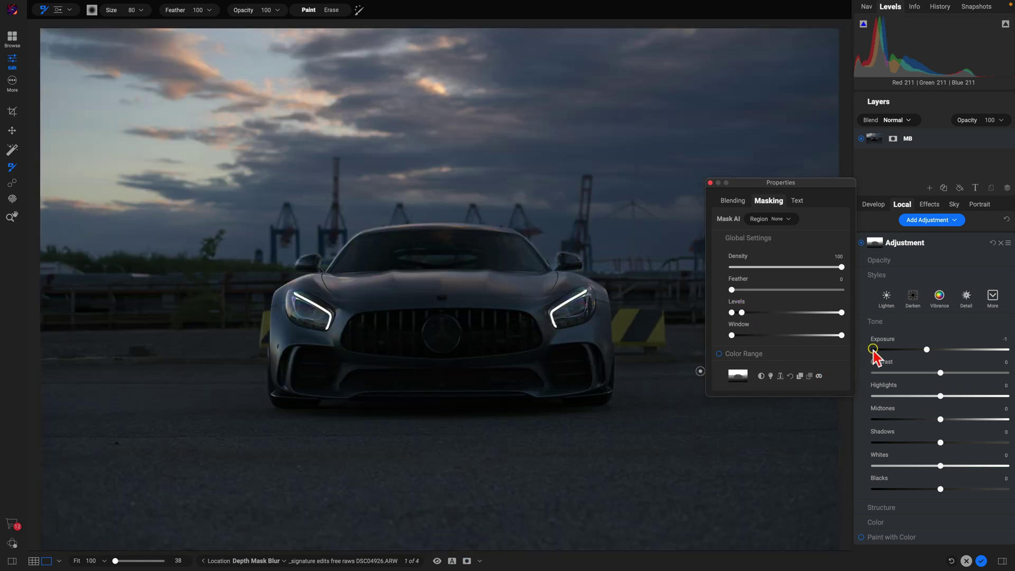
{"action": "left_click", "coordinate": [861, 243]}
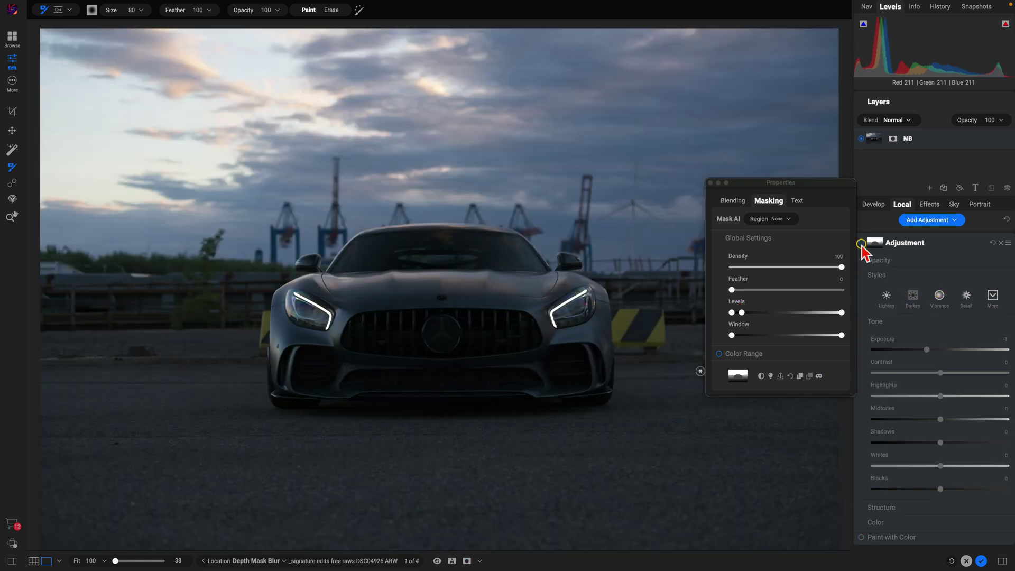
{"action": "left_click", "coordinate": [861, 243]}
{"action": "left_click", "coordinate": [862, 243]}
{"action": "left_click", "coordinate": [862, 243]}
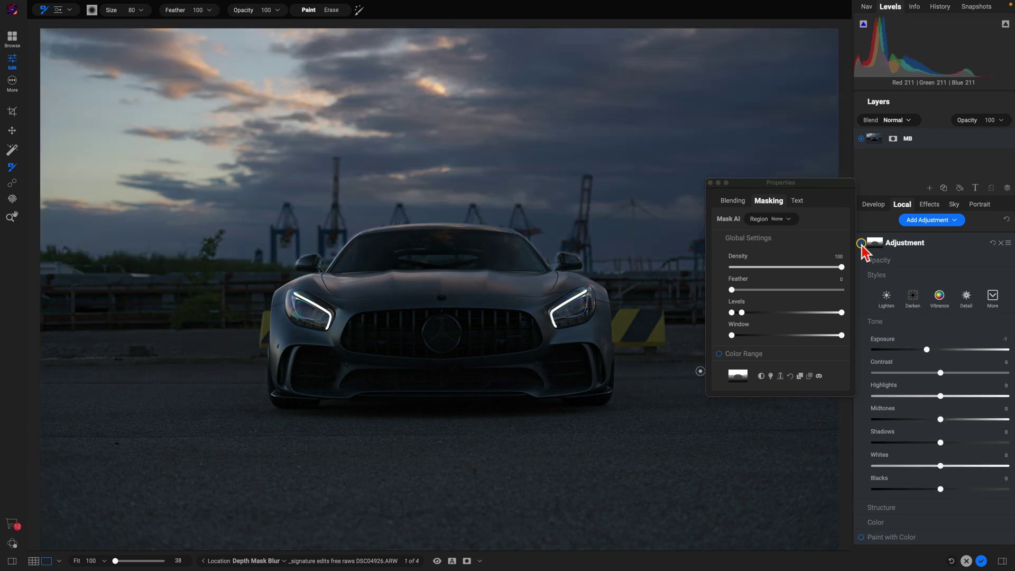
{"action": "left_click", "coordinate": [861, 243]}
{"action": "left_click", "coordinate": [862, 242]}
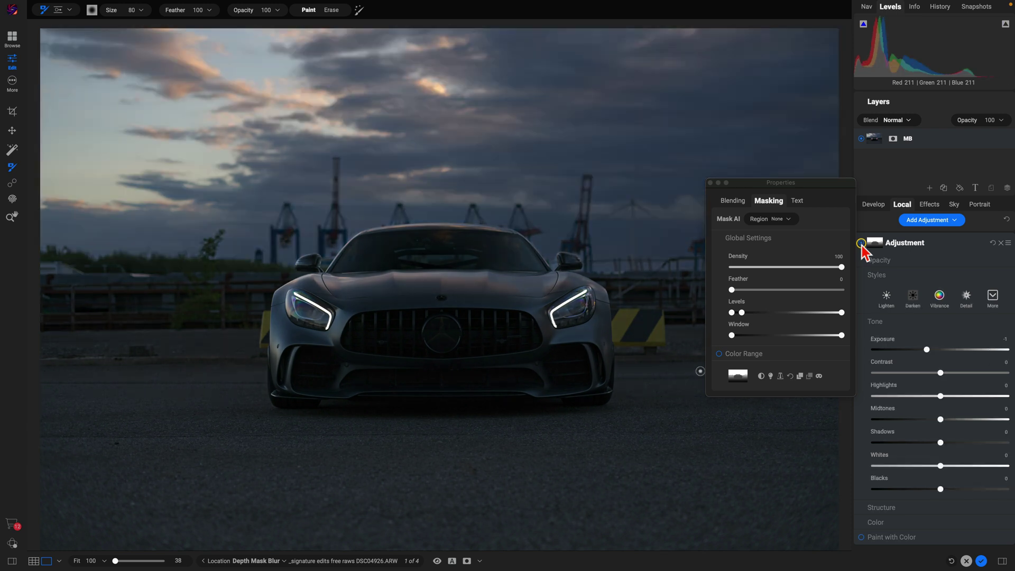